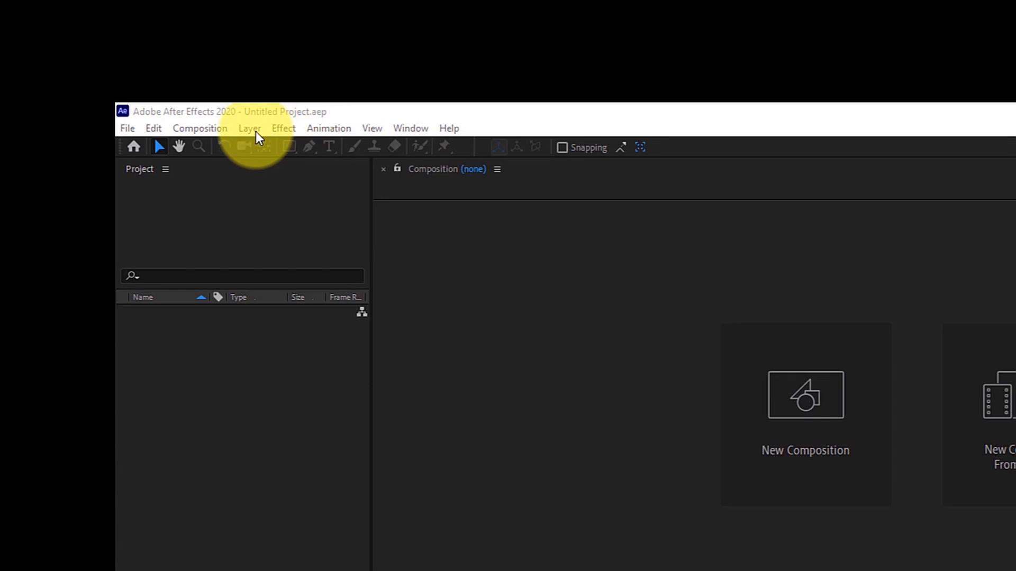
- Check the interface language of After Effects 2020, and close the program
left_click(255, 130)
mouse_move(277, 131)
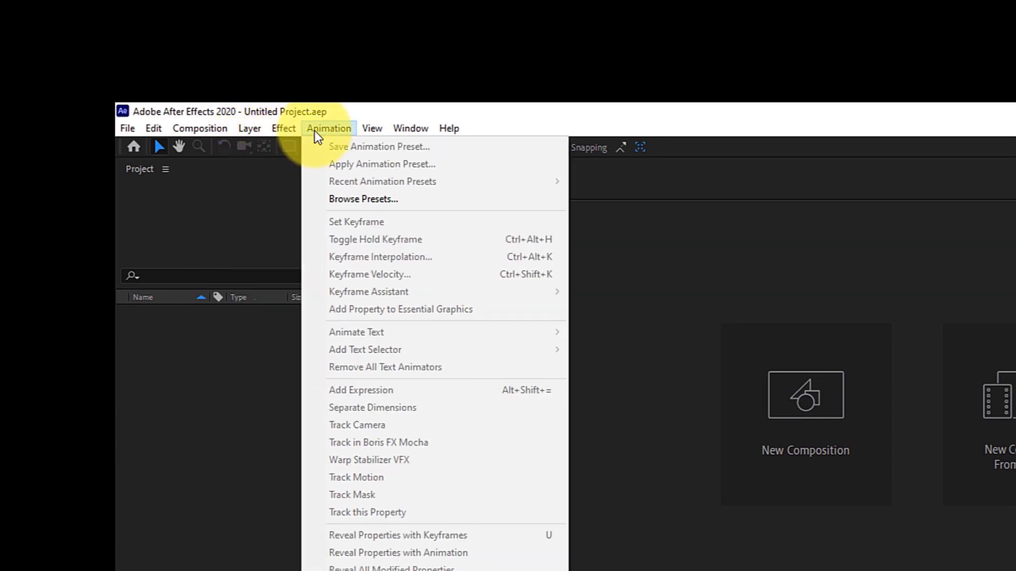
mouse_move(371, 132)
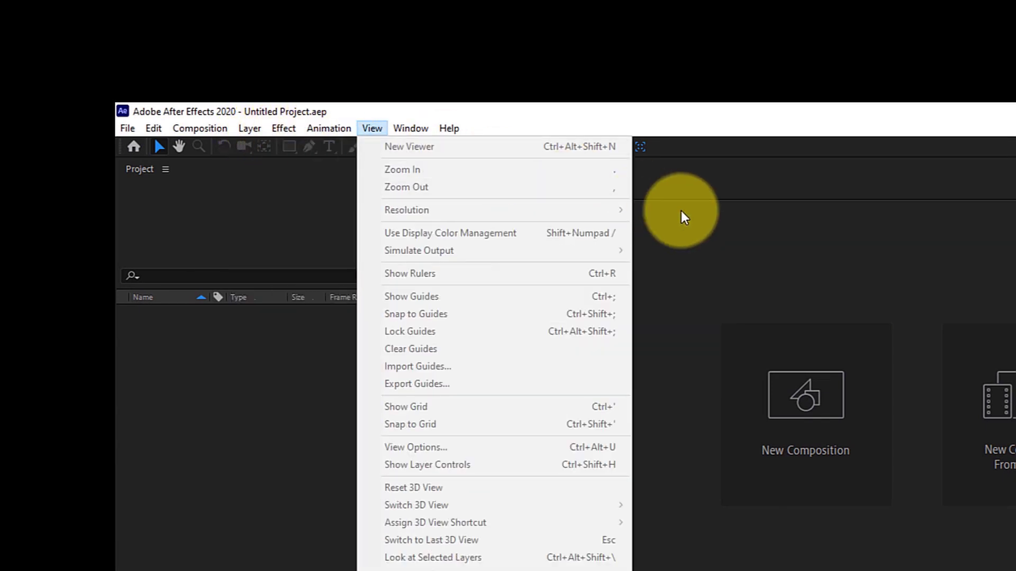
left_click(761, 118)
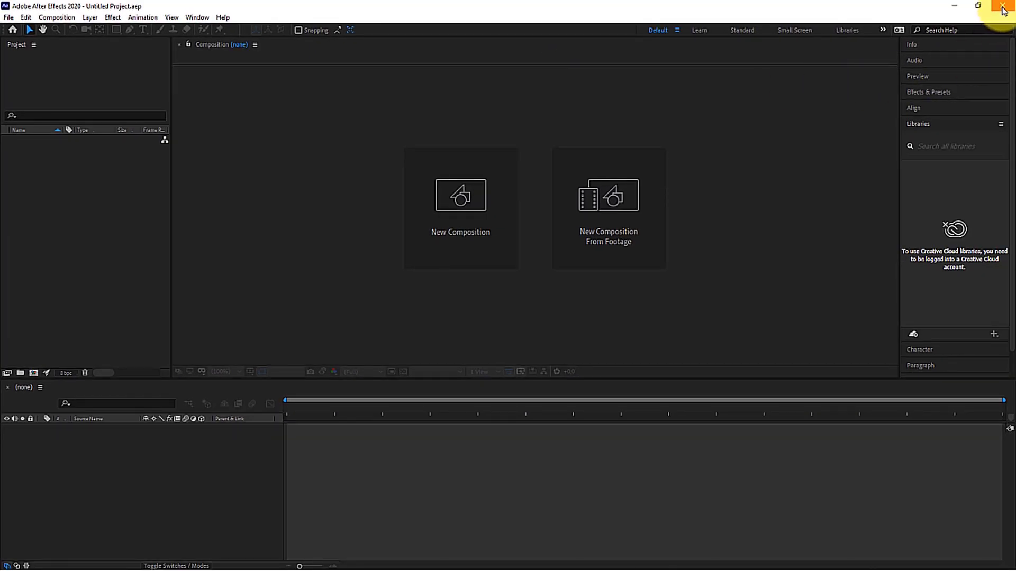
left_click(1002, 5)
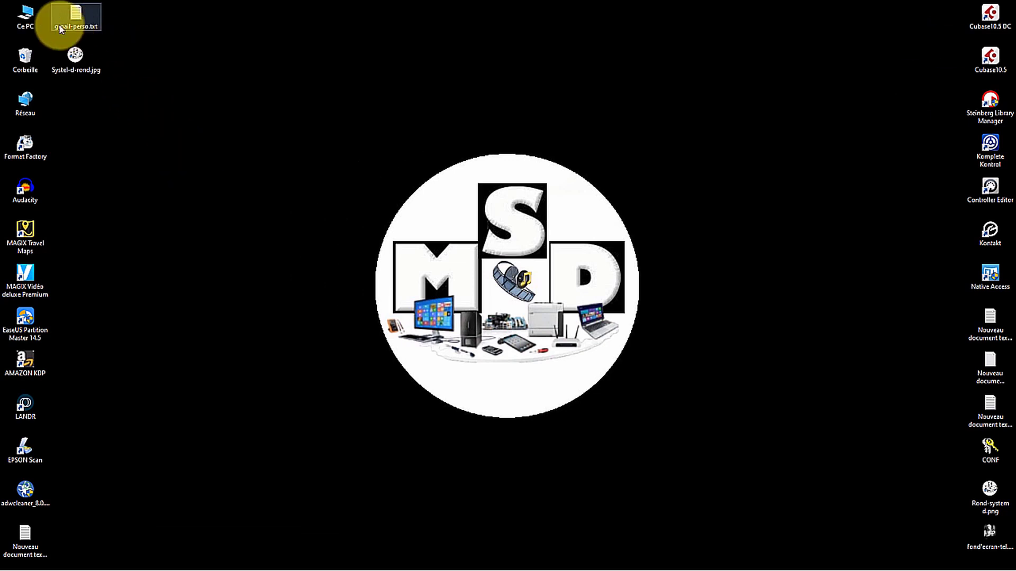
- Browse from Ce PC to the folder C:\Programmes\Adobe\Adobe After Effects 2020\Support Files\AMT
double_click(25, 13)
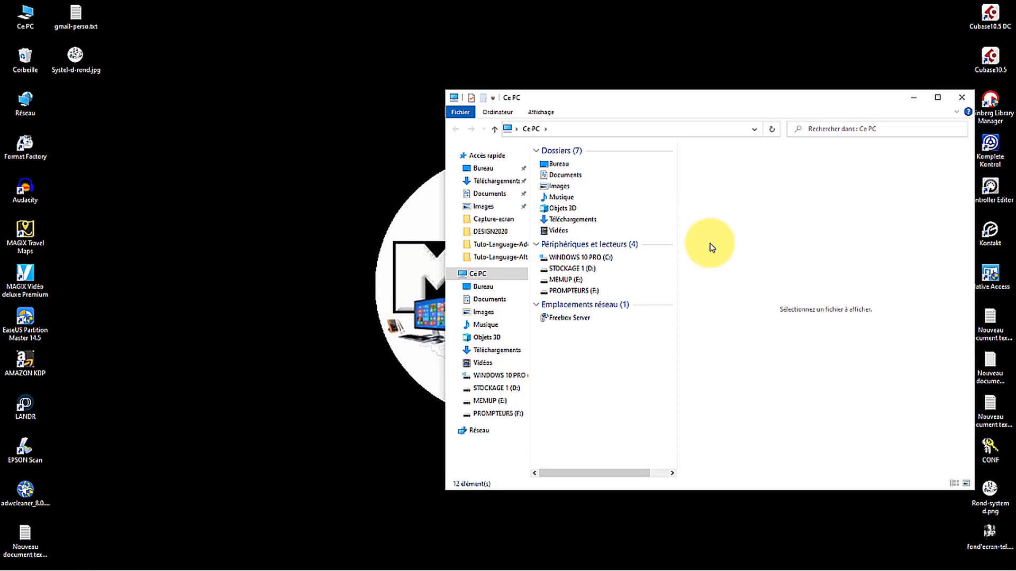
mouse_move(569, 259)
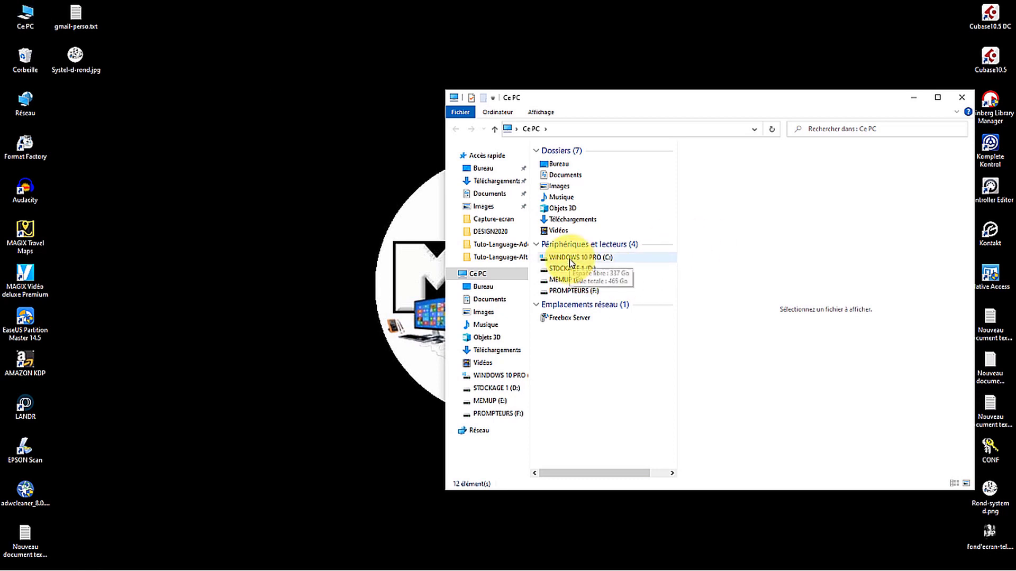
double_click(569, 259)
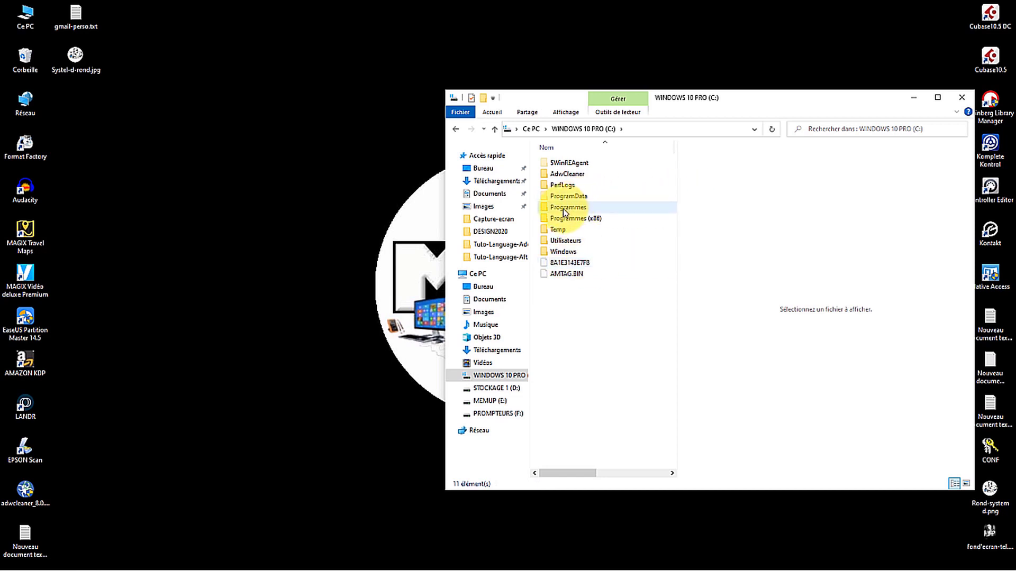
double_click(563, 209)
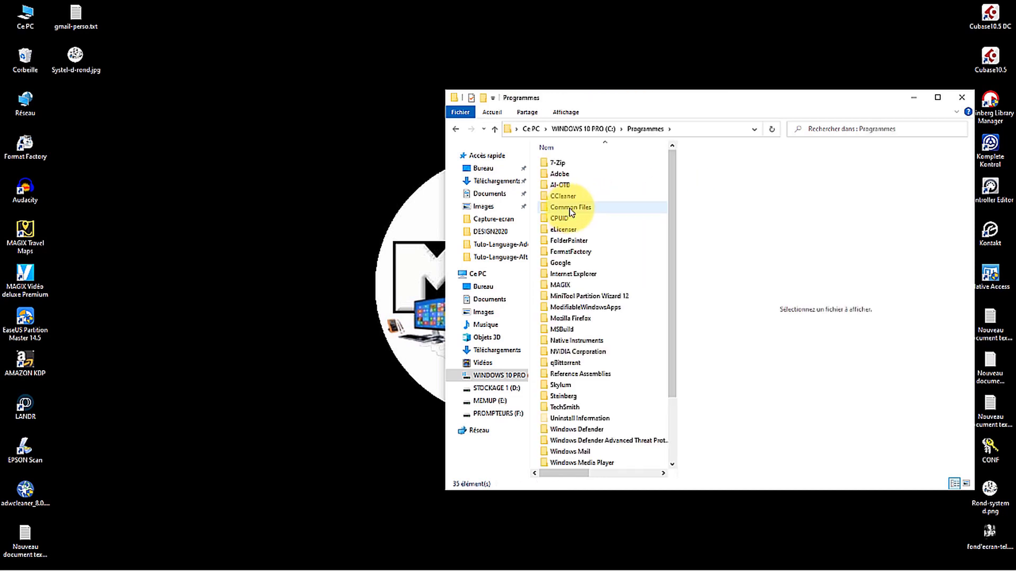
double_click(559, 175)
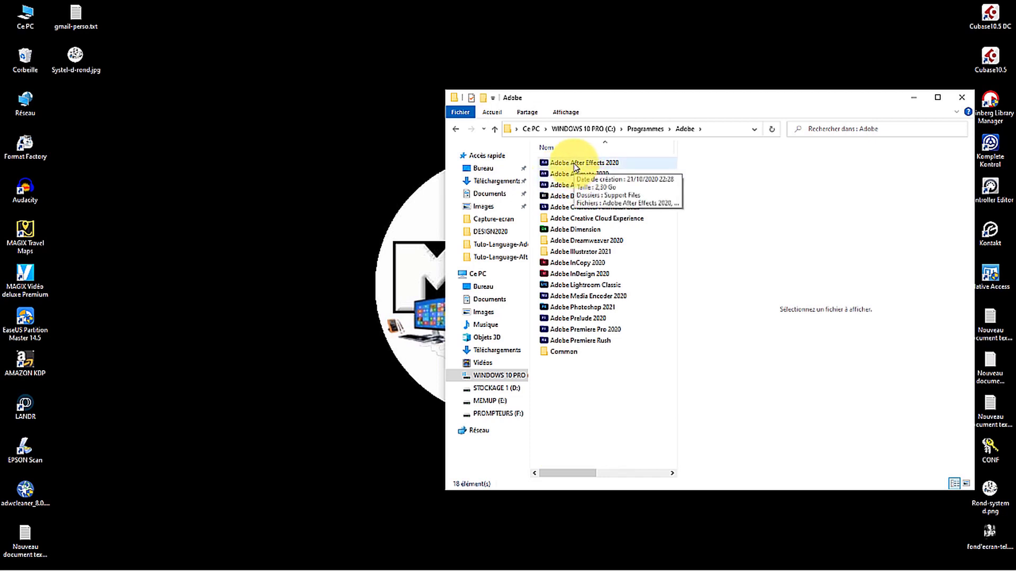
double_click(575, 163)
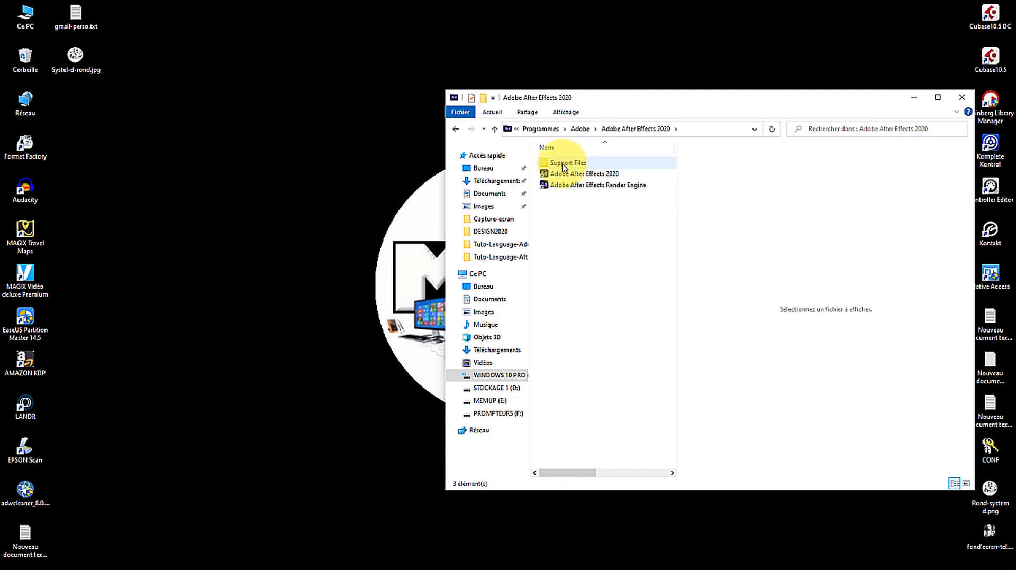
double_click(563, 164)
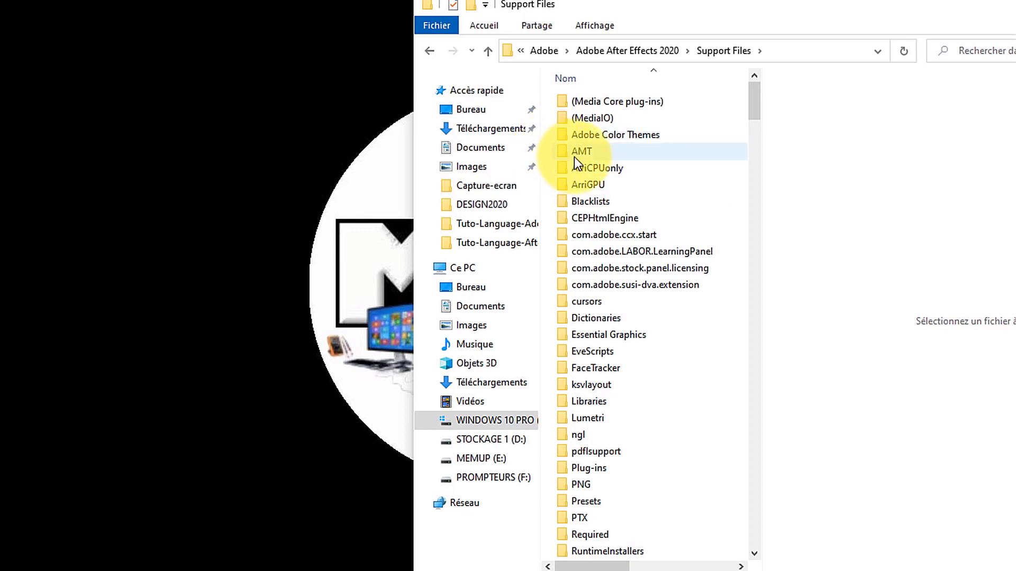
double_click(565, 153)
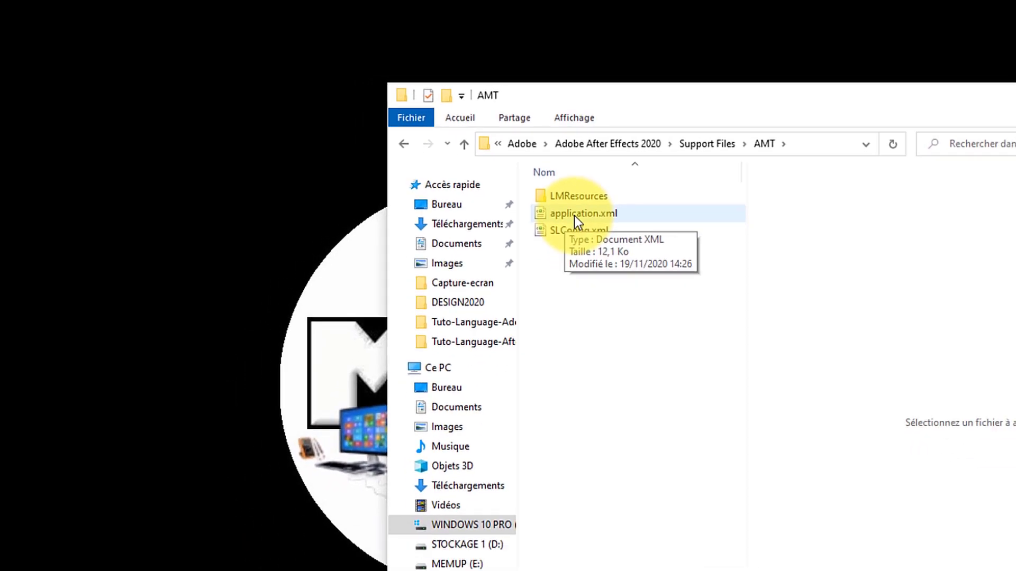
- Copy application.xml from the AMT folder to an empty area of the desktop
right_click(580, 239)
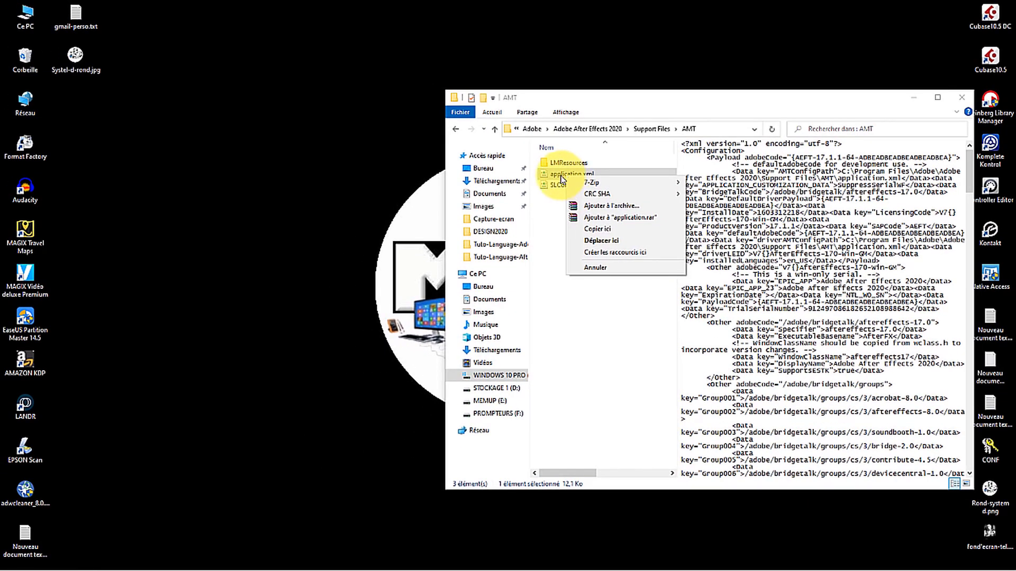
right_click(563, 178)
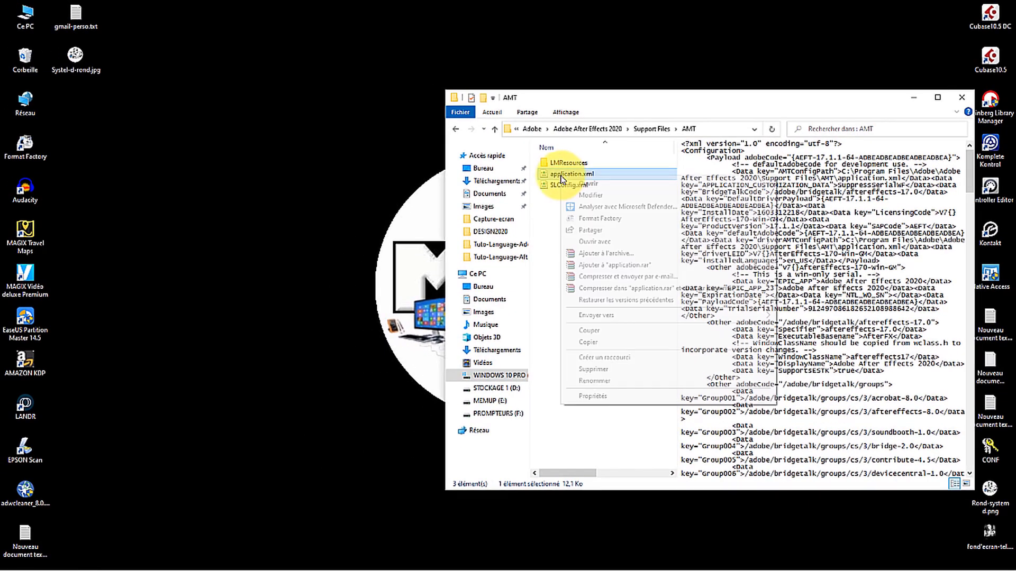
left_click(596, 345)
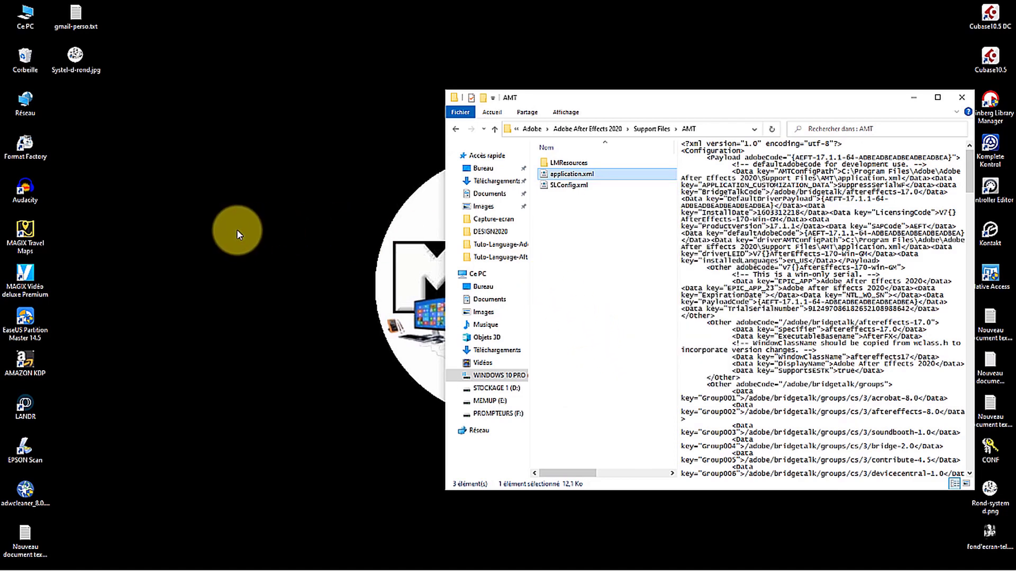
right_click(237, 229)
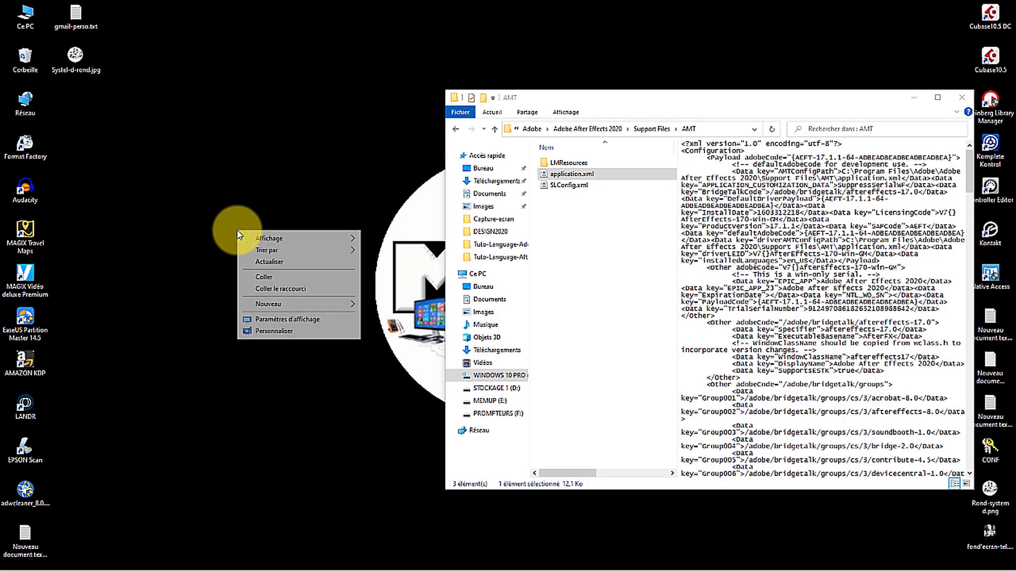
left_click(275, 278)
left_click_drag(228, 189, 273, 280)
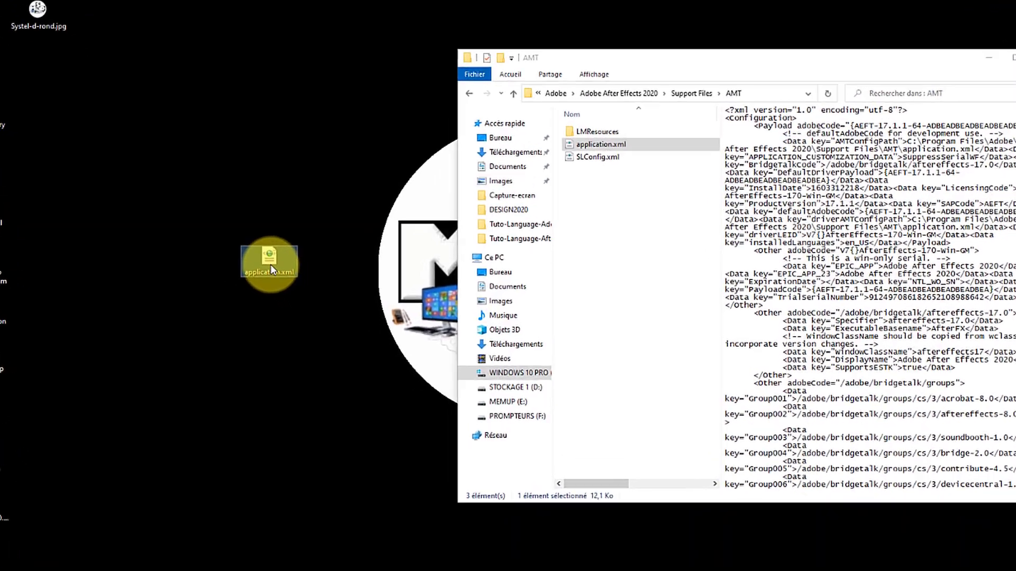
- Rename the desktop copy of application.xml as application.txt, accepting the extension change
right_click(268, 263)
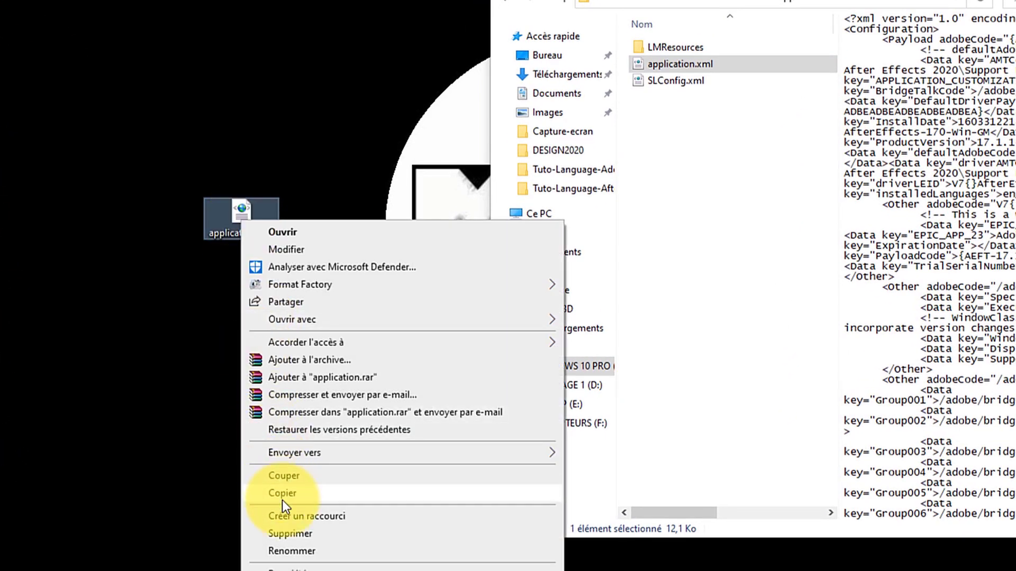
left_click(297, 551)
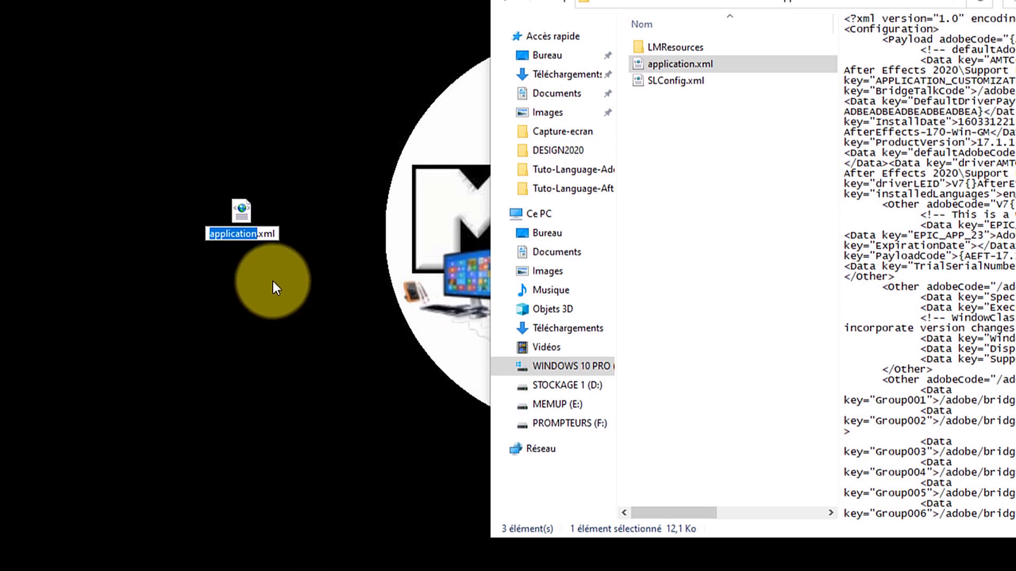
left_click(277, 235)
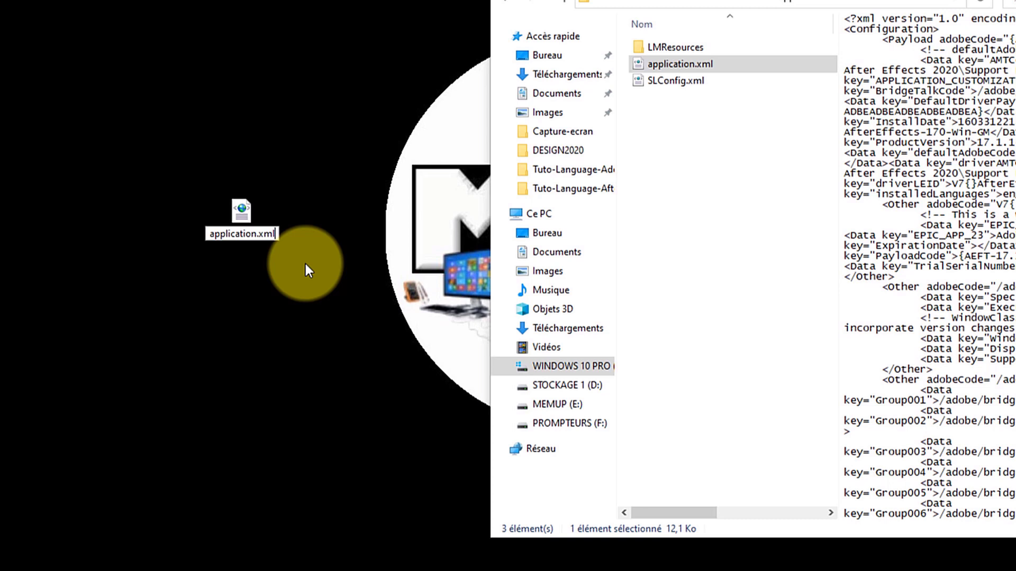
key("BackSpace")
key("BackSpace")
key("BackSpace")
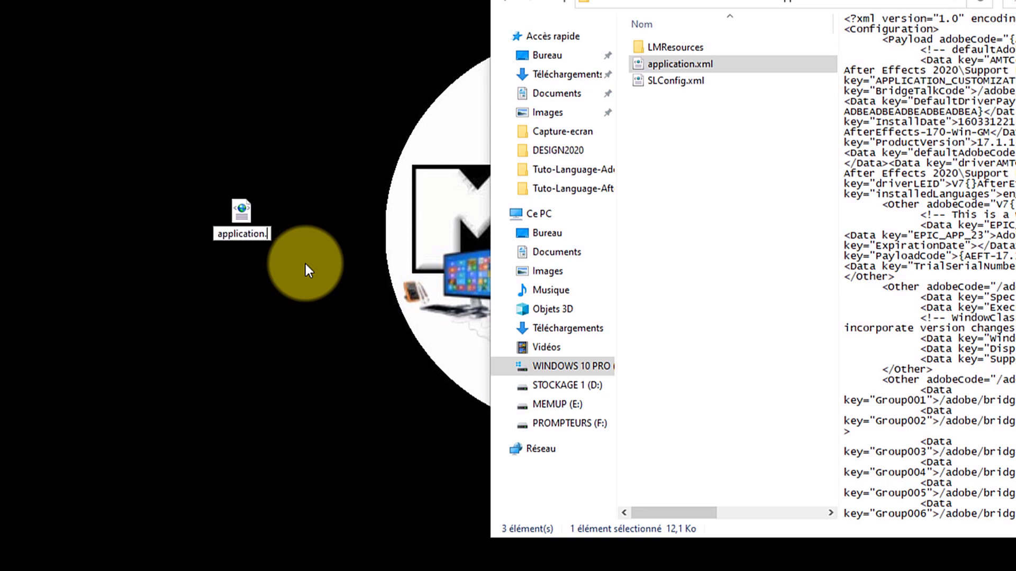
type("txt")
key("Return")
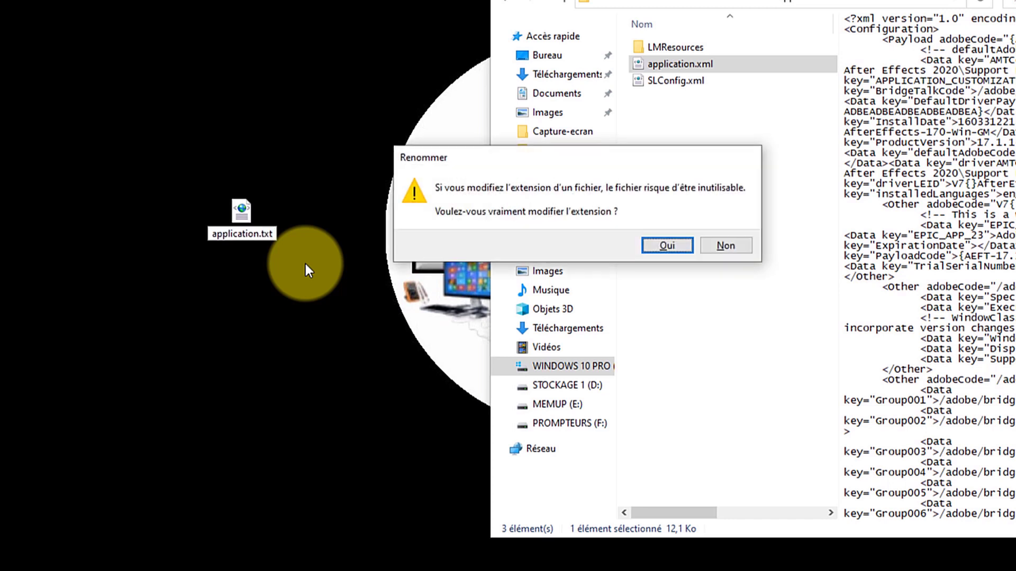
left_click(666, 245)
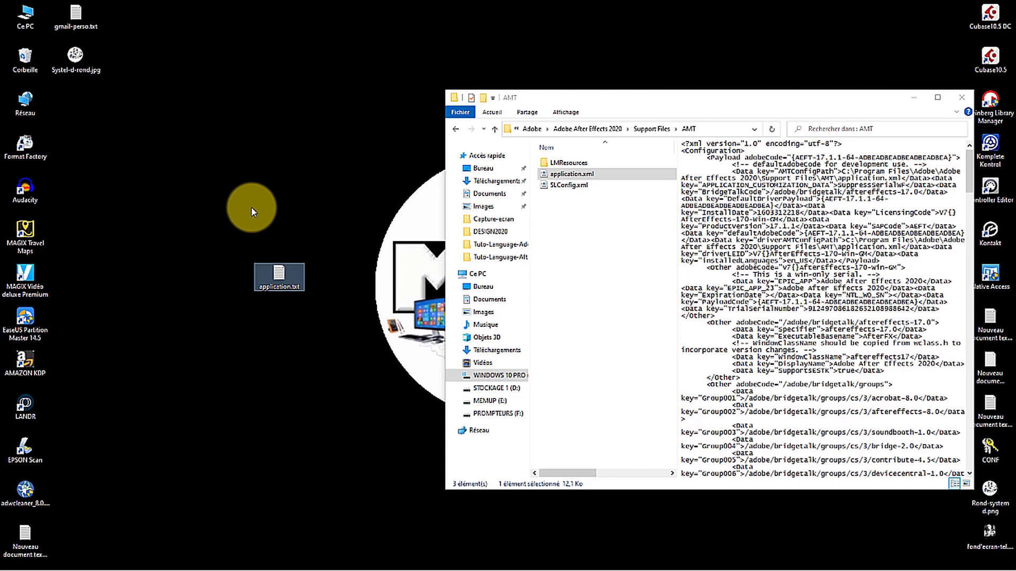
- Open the desktop application.txt and set the installedLanguages value to fr_FR
double_click(280, 276)
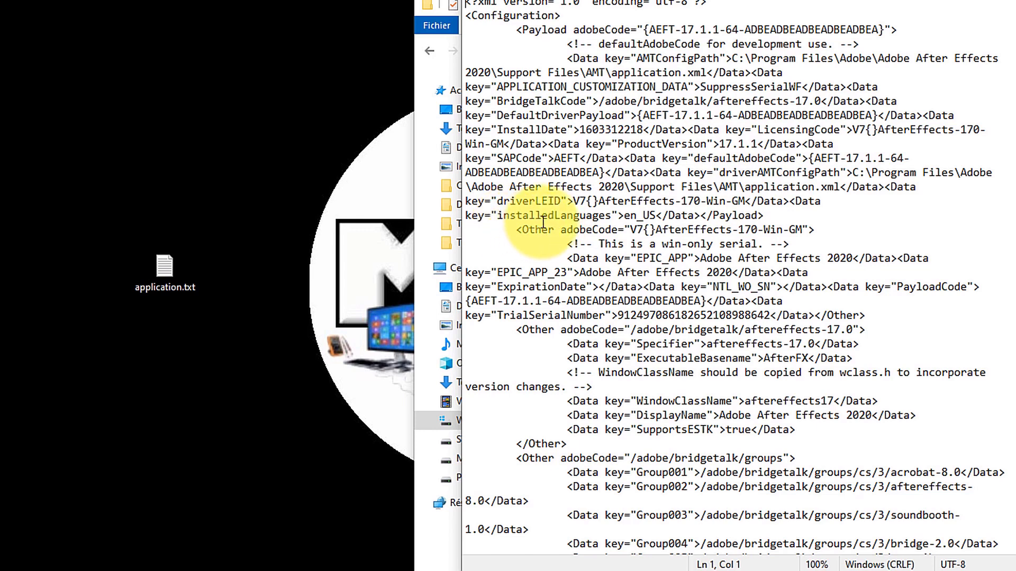
left_click(641, 217)
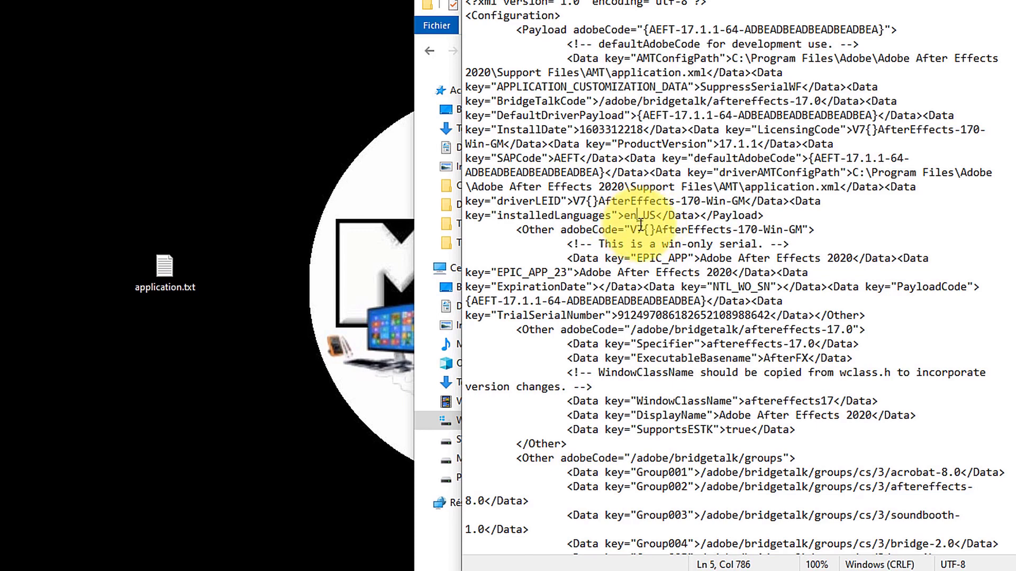
key("BackSpace")
key("BackSpace")
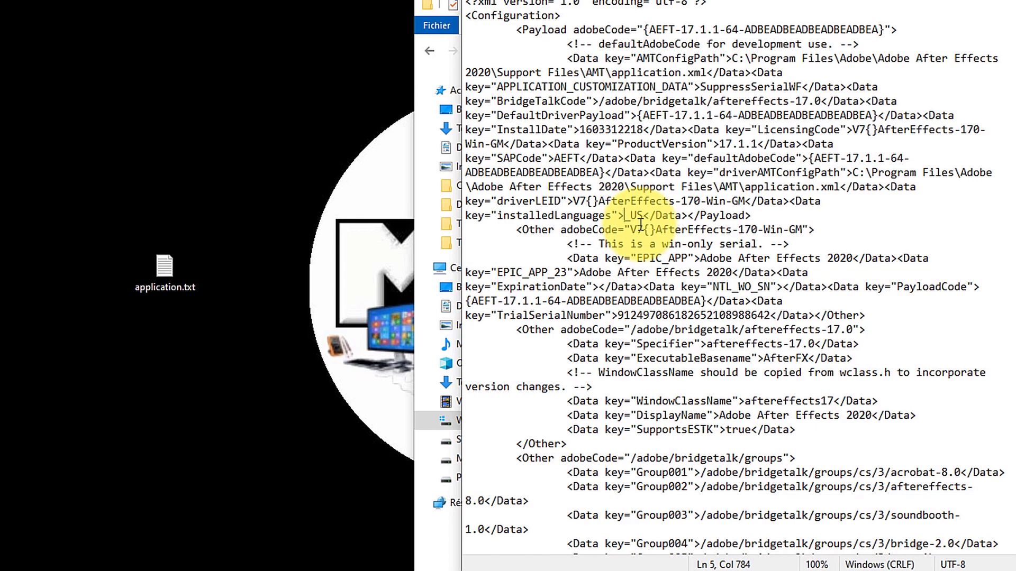
type("fr")
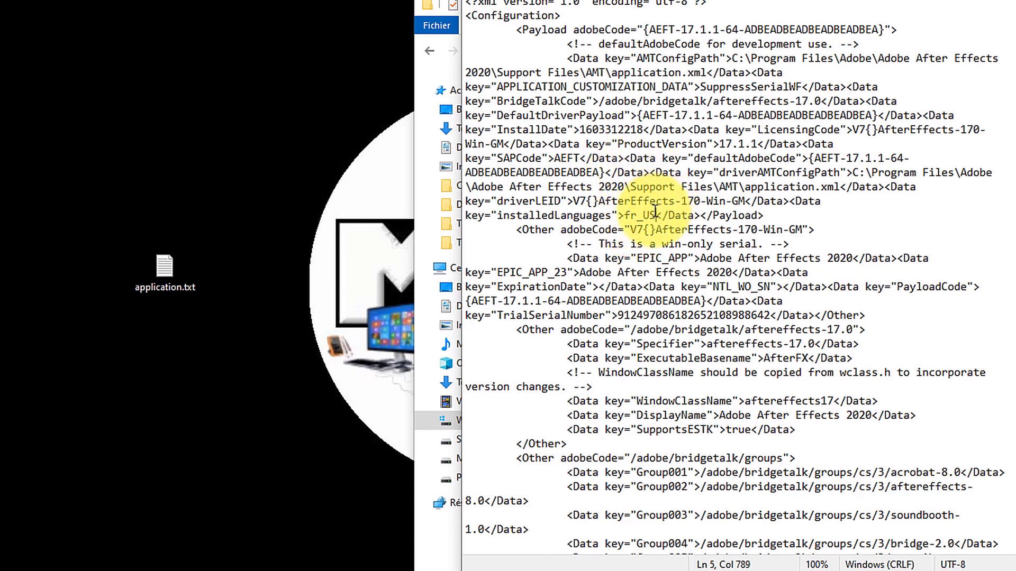
left_click_drag(656, 213, 646, 216)
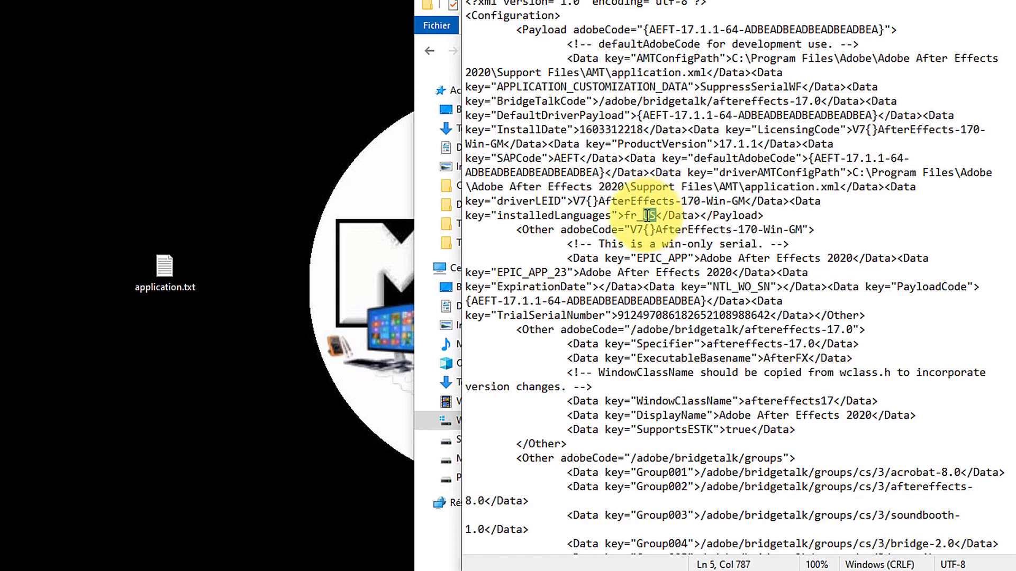
type("FR")
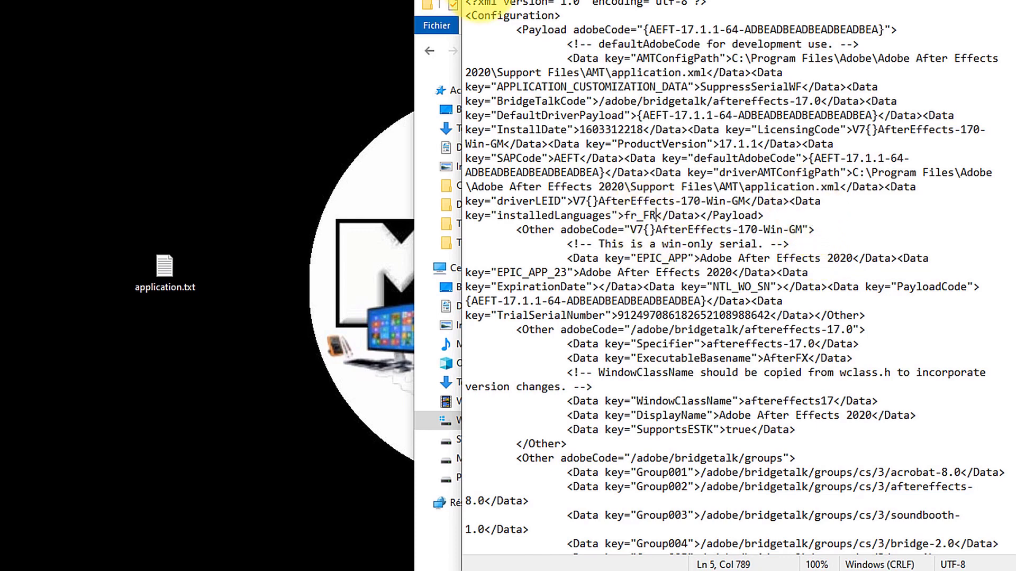
- Save the edited application.txt and close the text editor
left_click(479, 0)
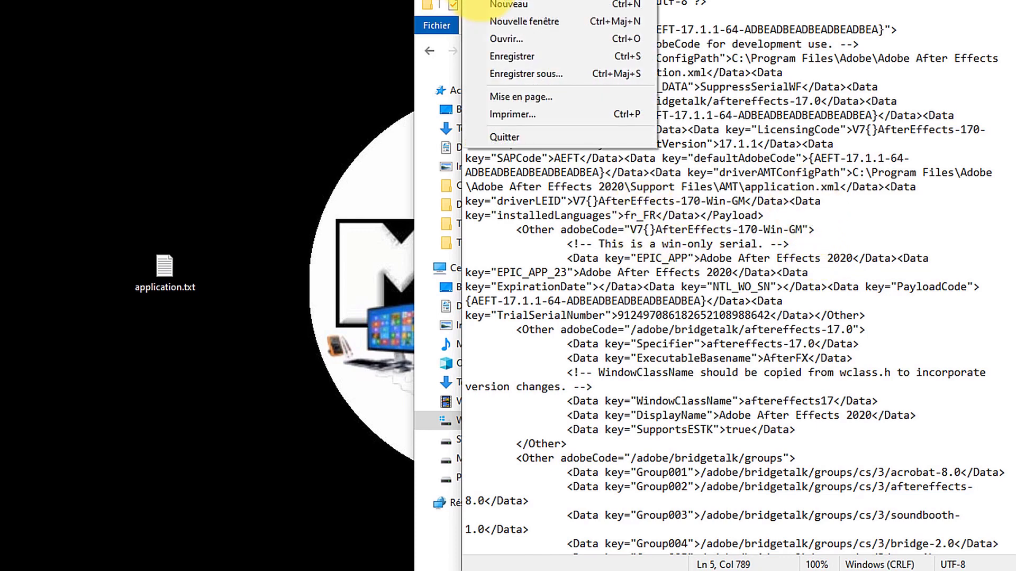
left_click(516, 58)
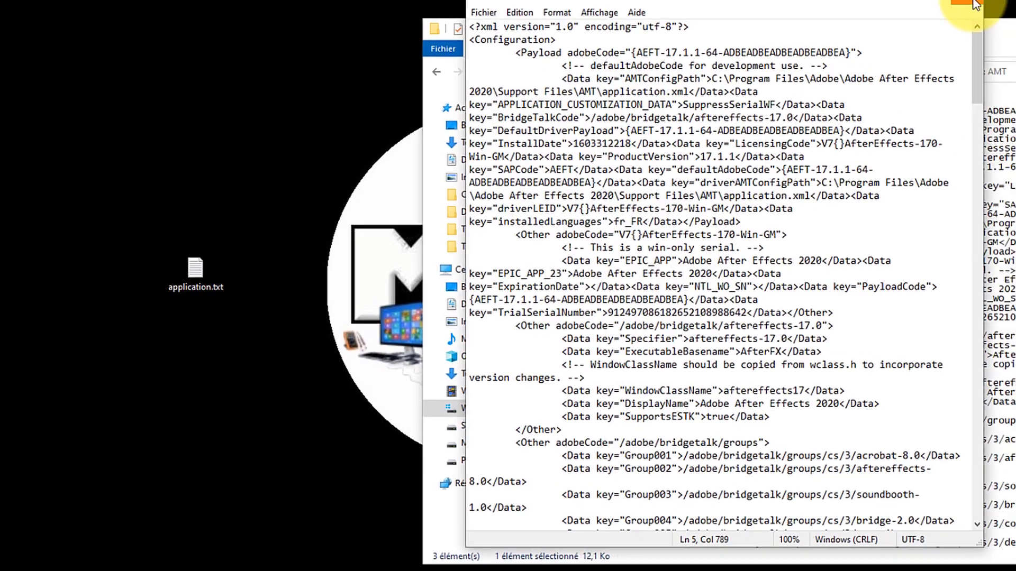
left_click(973, 2)
- Rename the desktop application.txt as application.xml, accepting the extension change
left_click(200, 274)
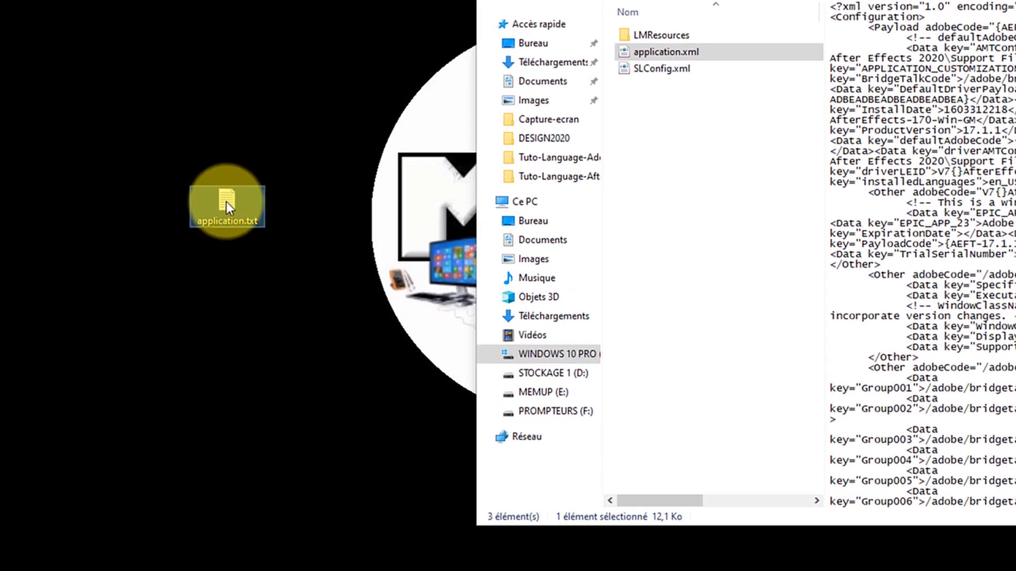
right_click(226, 202)
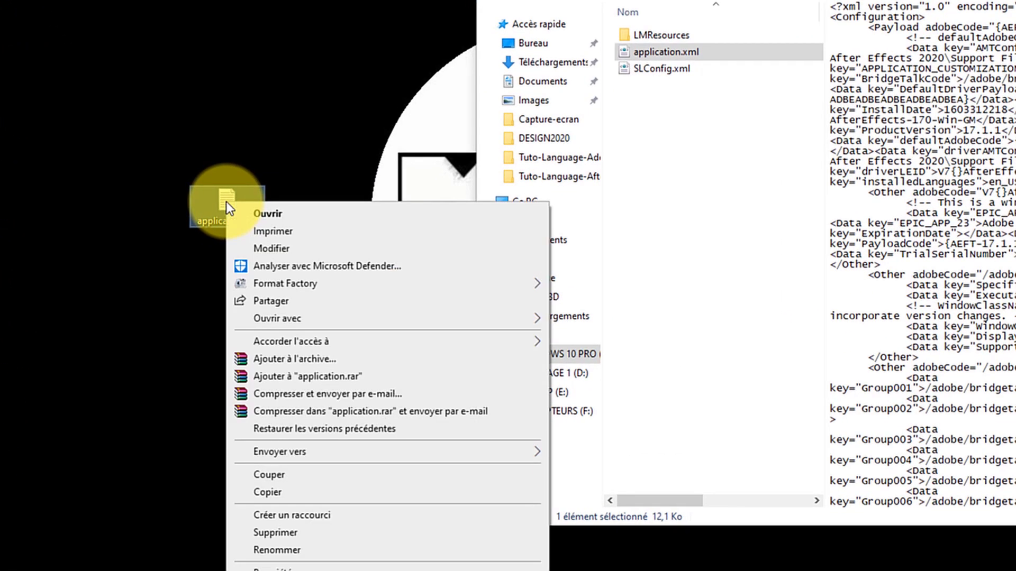
left_click(277, 550)
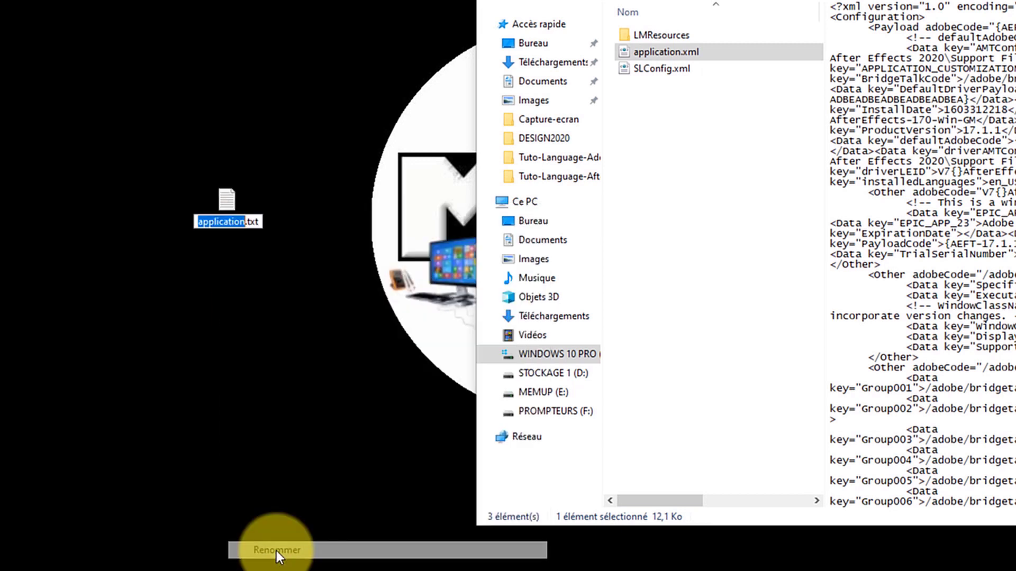
key("Return")
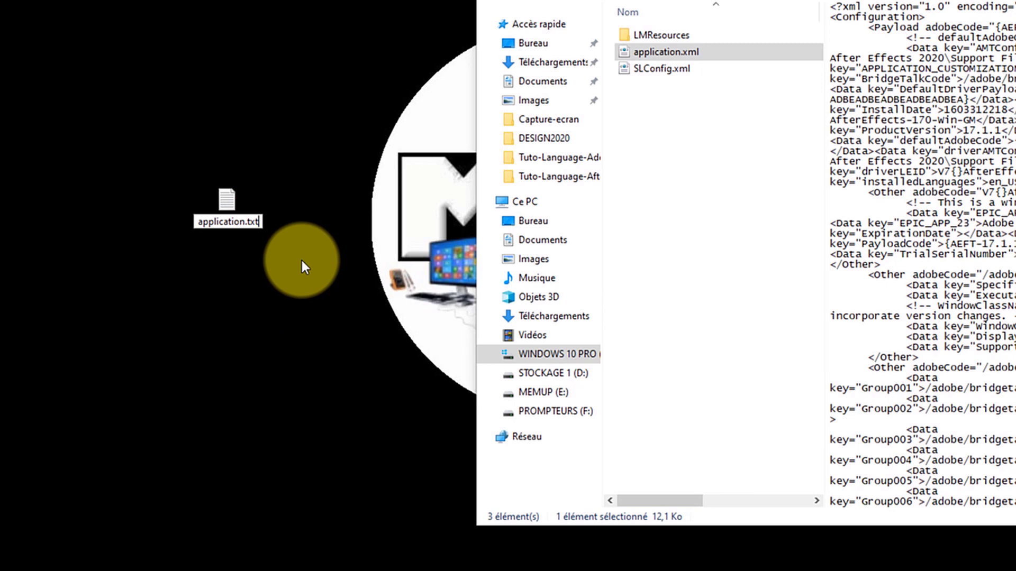
key("F2")
key("End")
key("BackSpace")
key("BackSpace")
key("BackSpace")
type("xl")
key("BackSpace")
key("BackSpace")
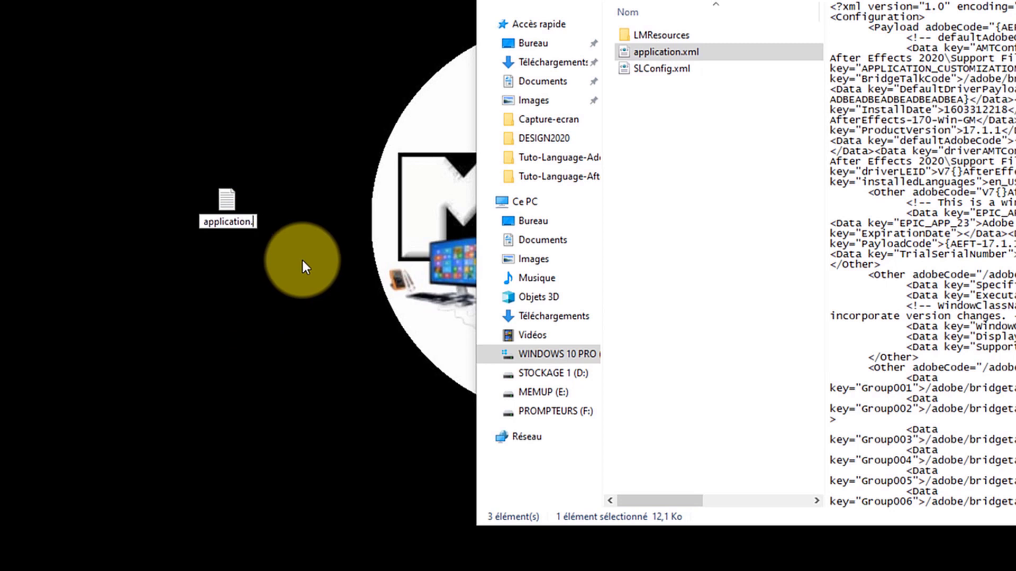
type("xml")
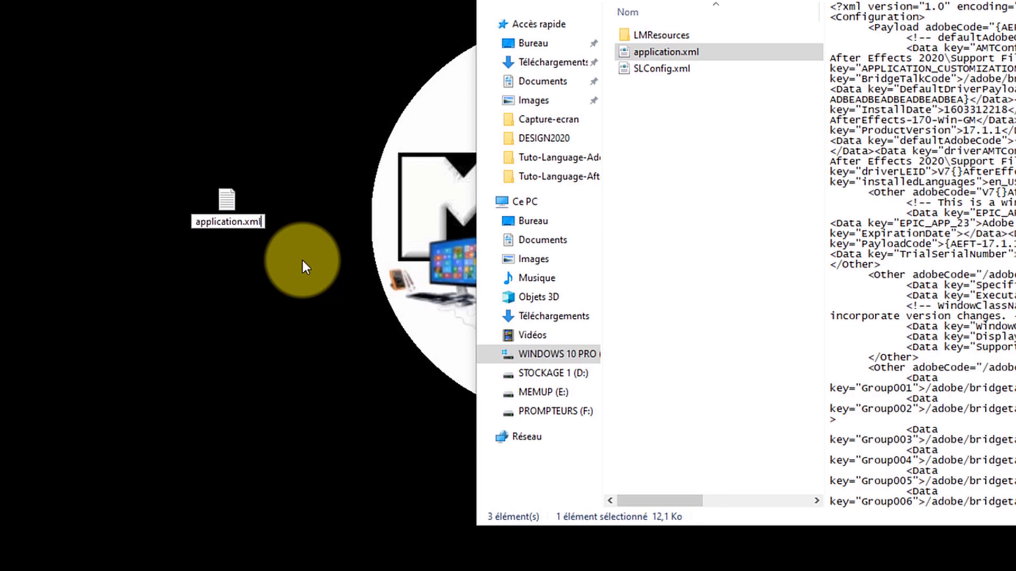
key("Return")
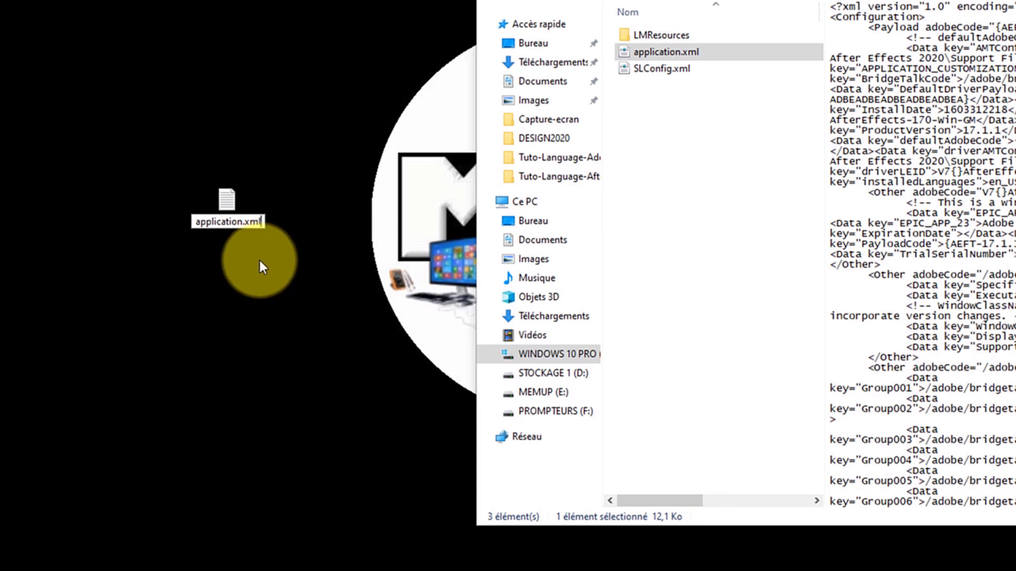
left_click(254, 256)
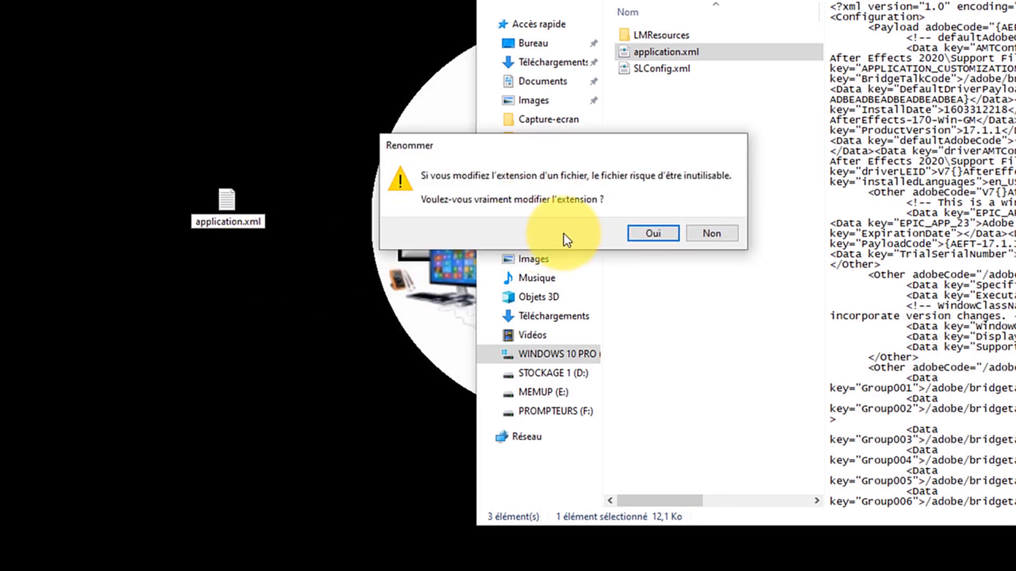
left_click(664, 233)
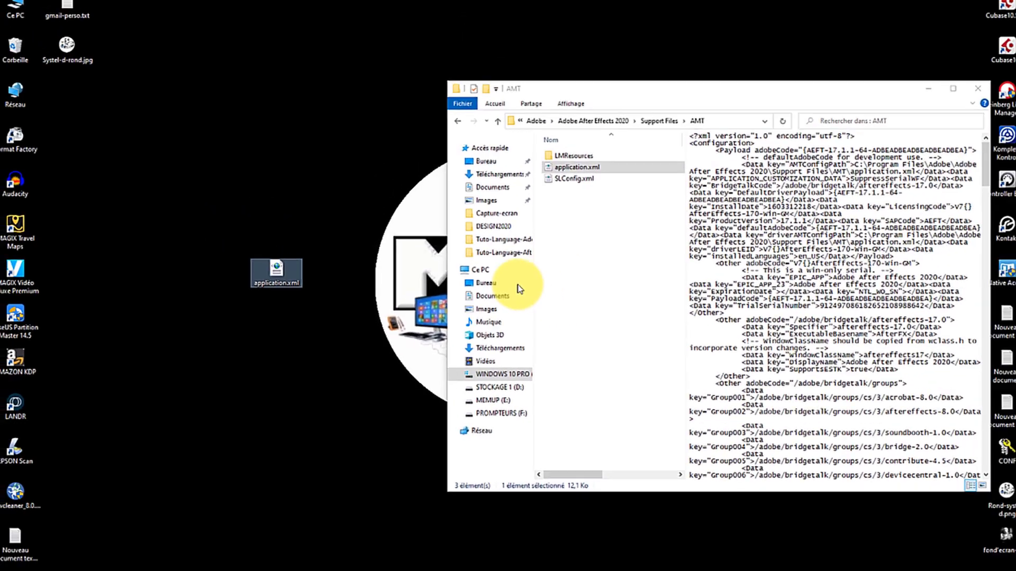
- Copy the edited application.xml from the desktop into the AMT folder, replacing the existing file there
left_click(321, 291)
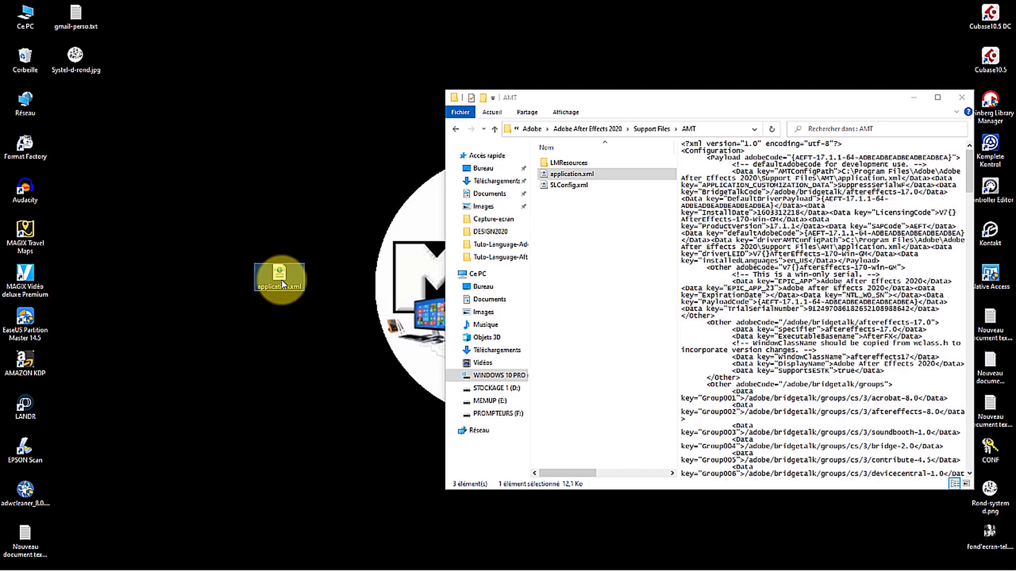
mouse_move(280, 279)
left_mouse_down()
mouse_move(433, 260)
mouse_move(556, 216)
mouse_move(596, 215)
mouse_move(282, 275)
left_mouse_up()
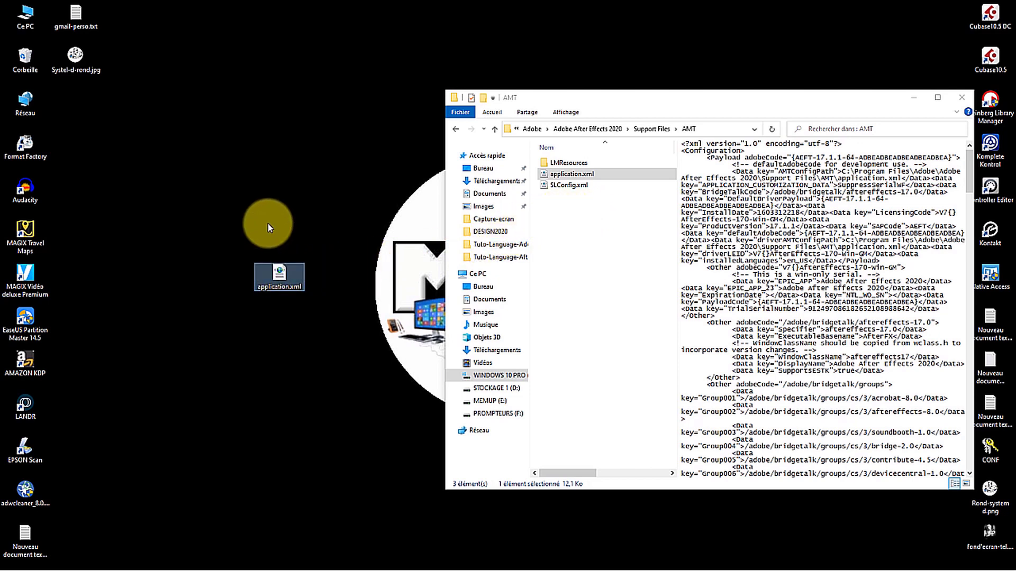
right_click(279, 277)
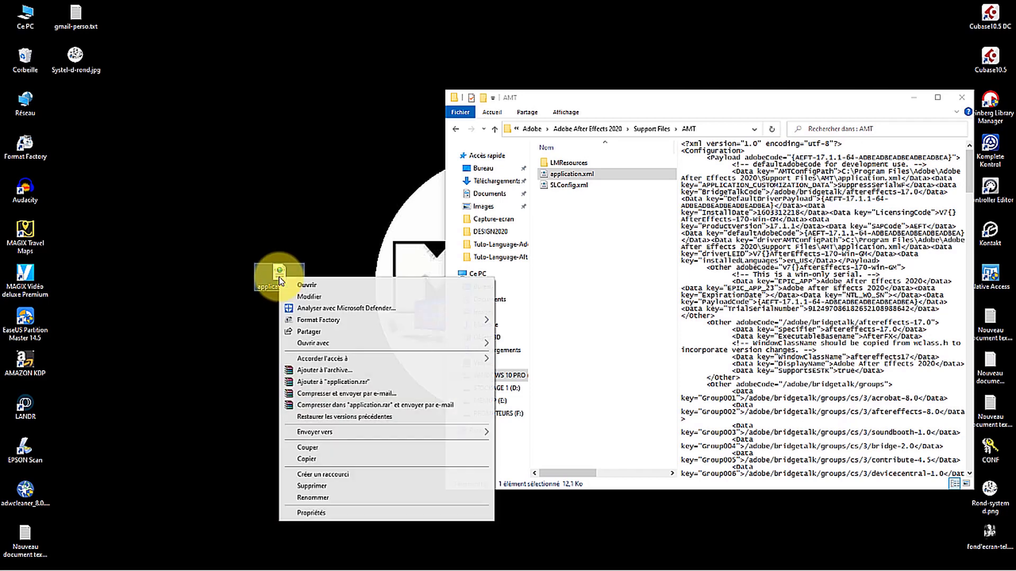
left_click(300, 447)
right_click(564, 225)
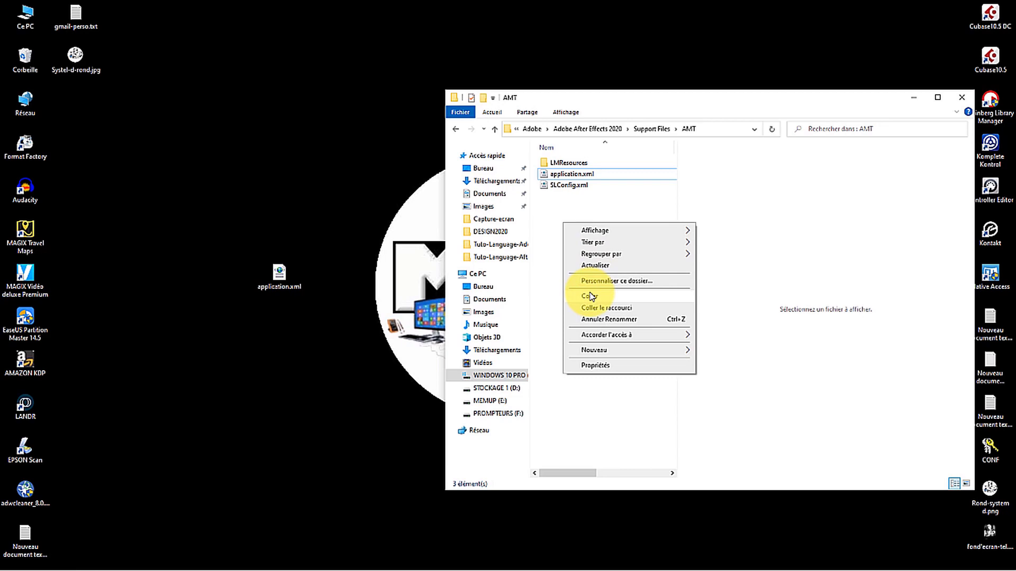
left_click(591, 296)
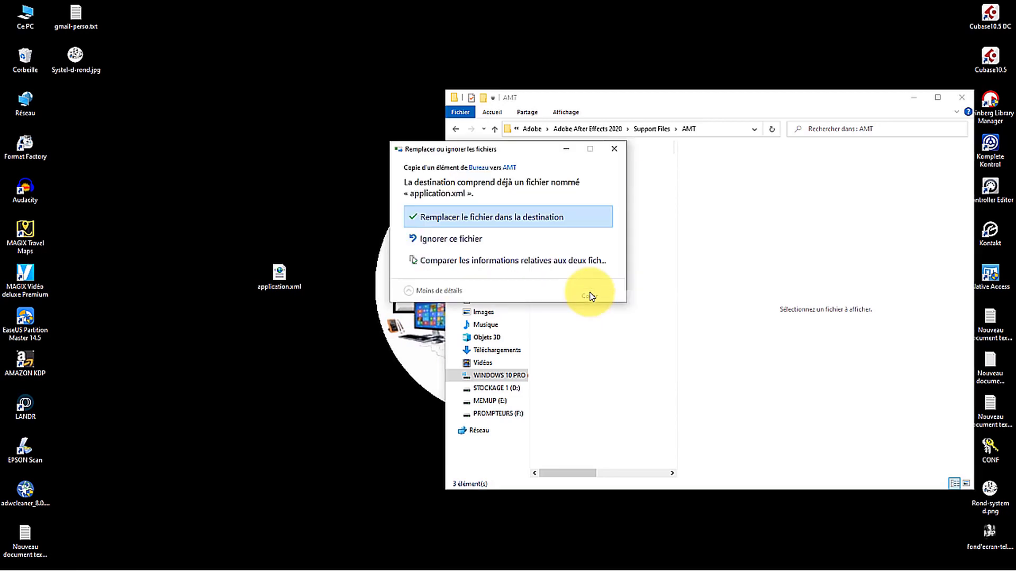
left_click(475, 221)
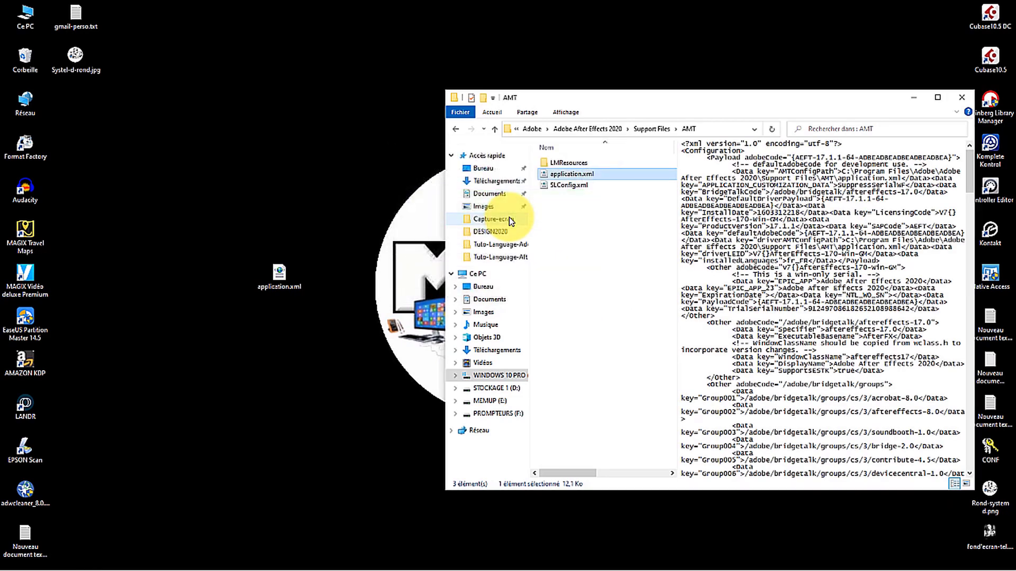
- Delete the remaining application.xml from the desktop and close the AMT folder window
right_click(277, 276)
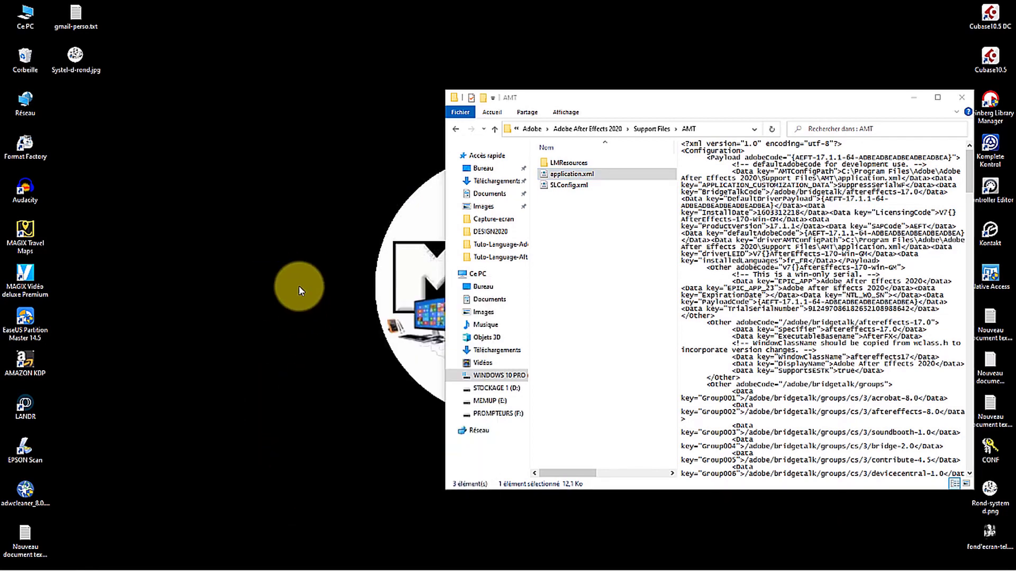
left_click(962, 98)
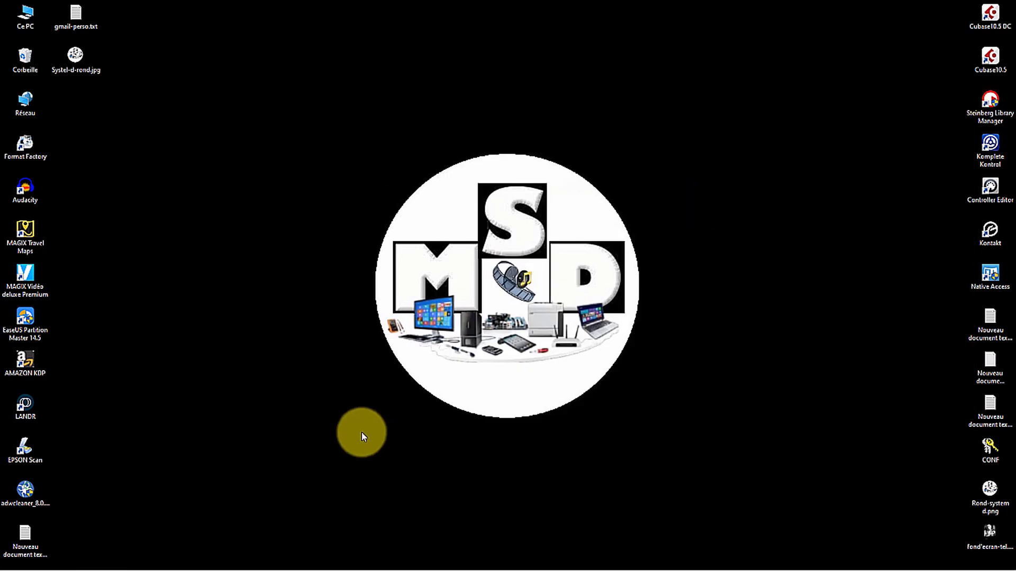
- Launch Adobe After Effects 2020, maximize its window and close the welcome screen
mouse_move(285, 568)
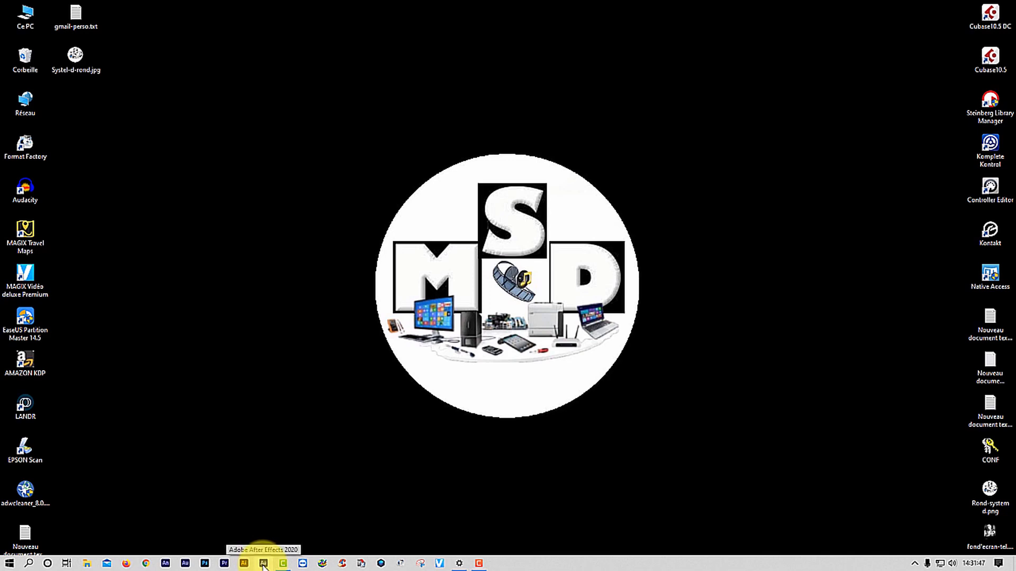
left_click(263, 564)
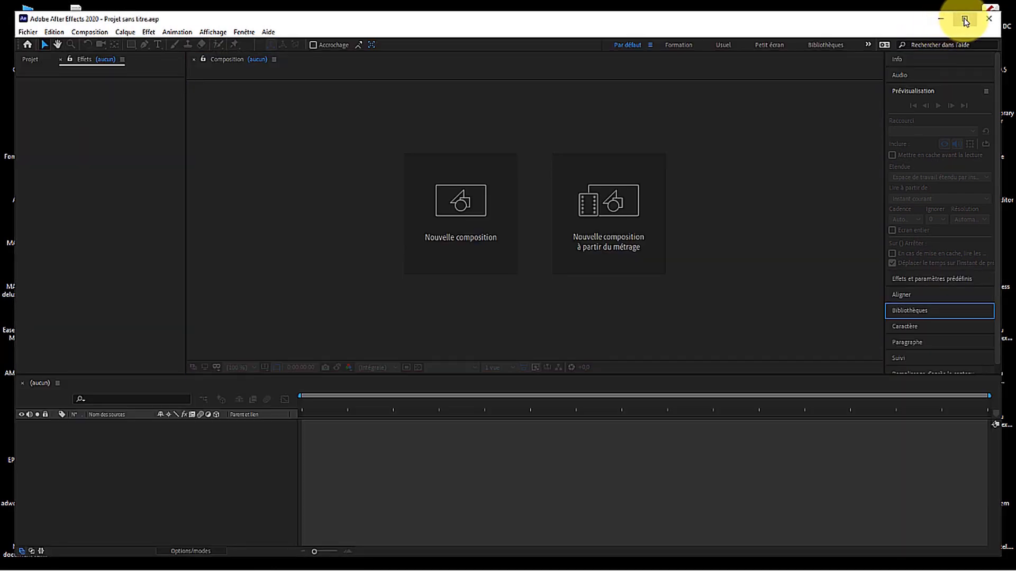
left_click(965, 21)
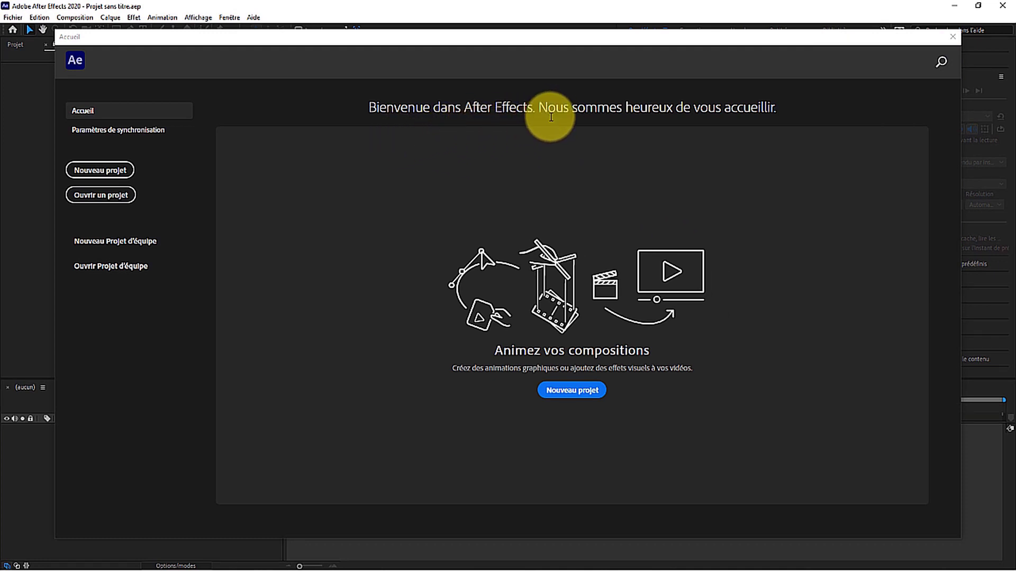
left_click(951, 39)
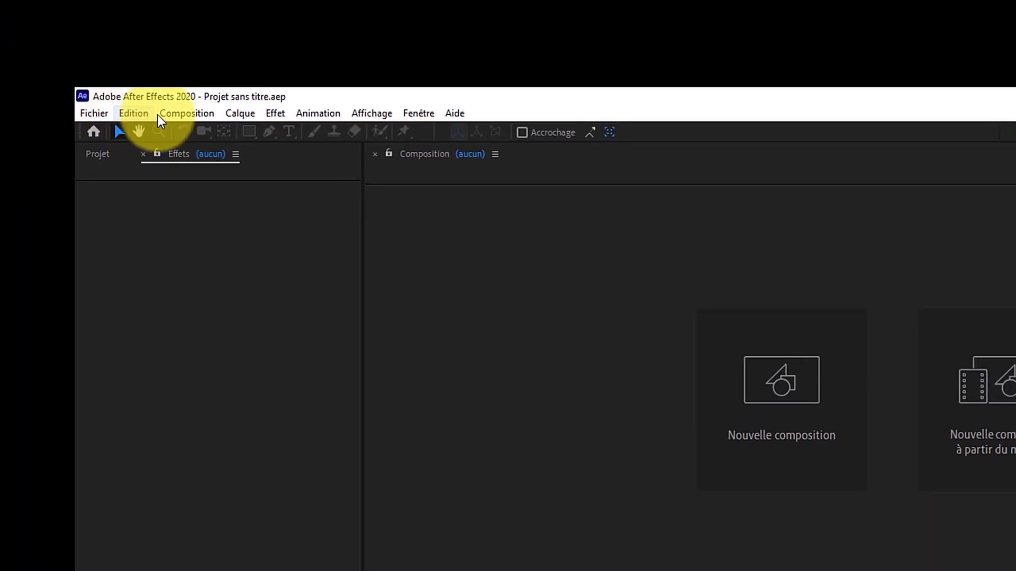
- Check the interface language in the Edition, Effet and Animation commands, and close After Effects
left_click(137, 114)
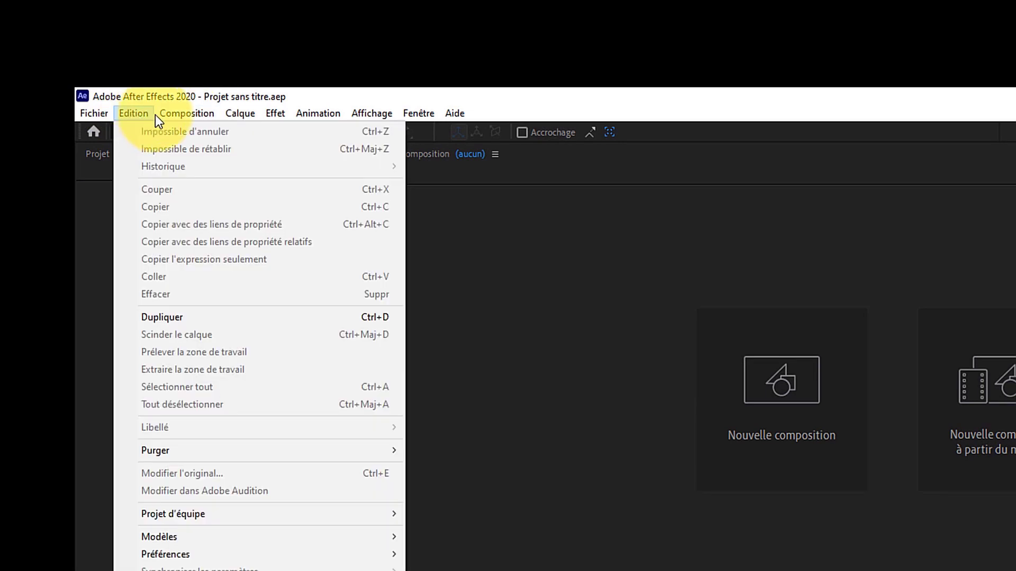
mouse_move(228, 118)
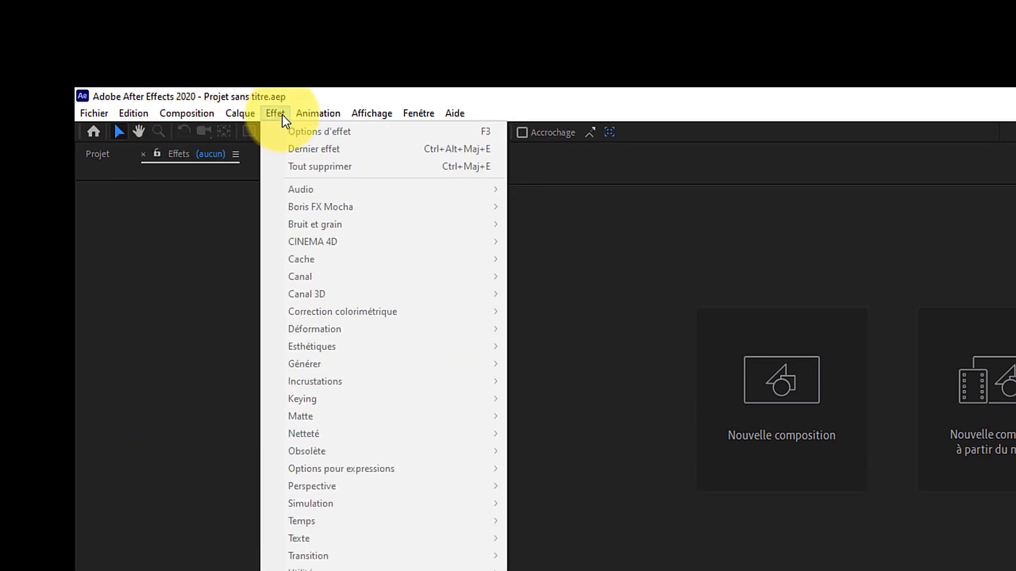
mouse_move(329, 112)
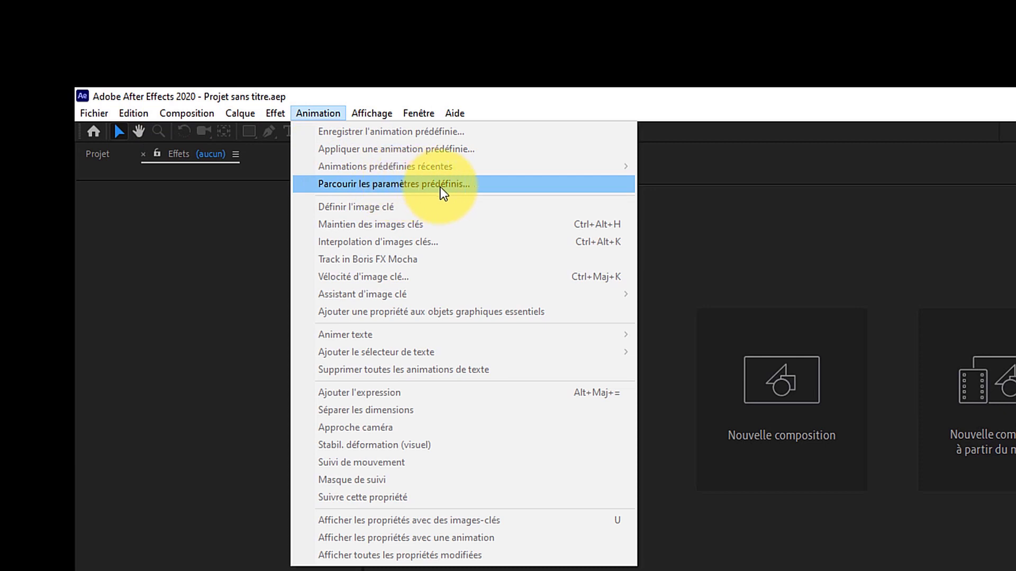
left_click(227, 309)
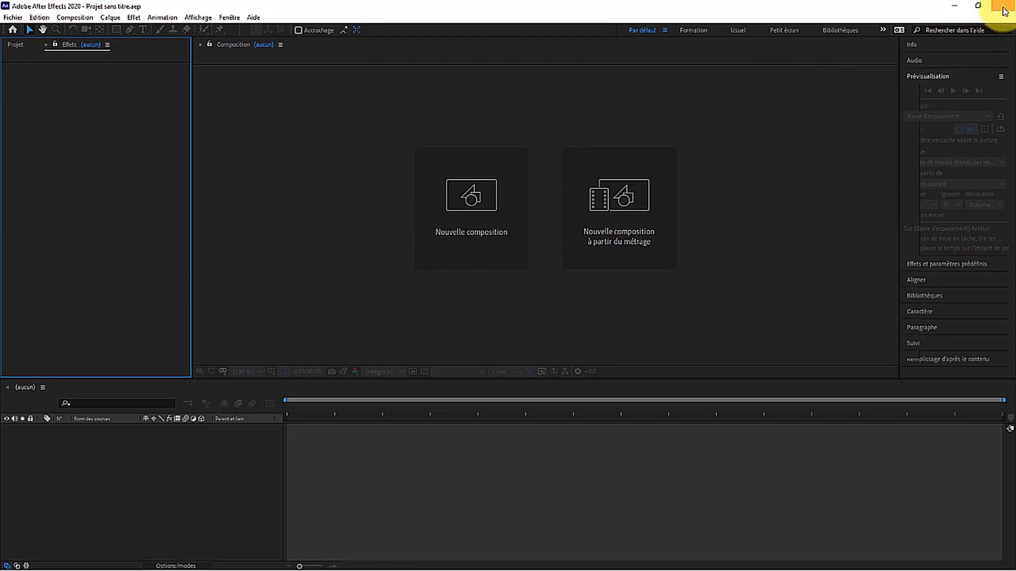
left_click(1003, 9)
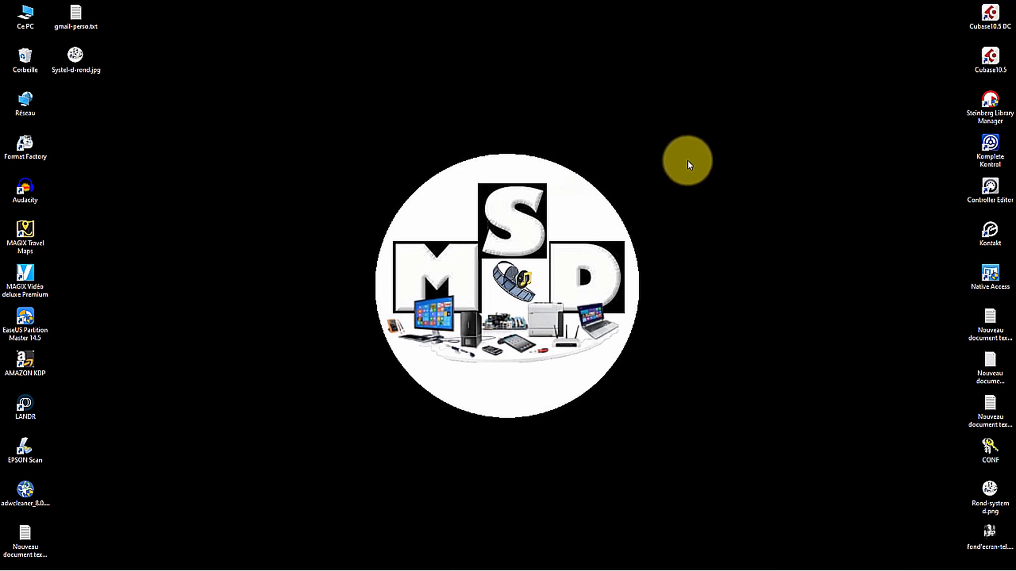